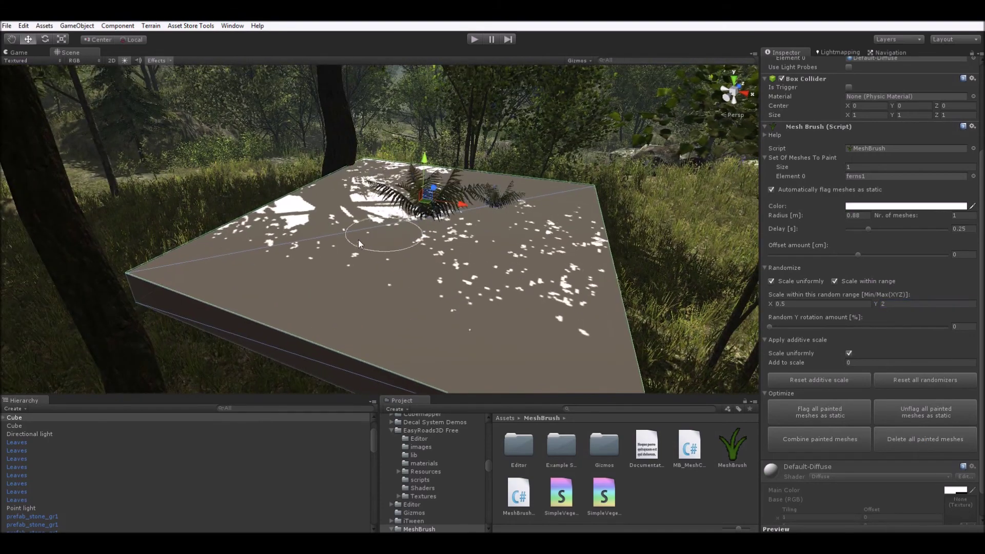
# Paint ferns on the cube, delete all painted meshes, and drag Add to scale down to -0.5.
pyautogui.press('p')
pyautogui.click(901, 440)
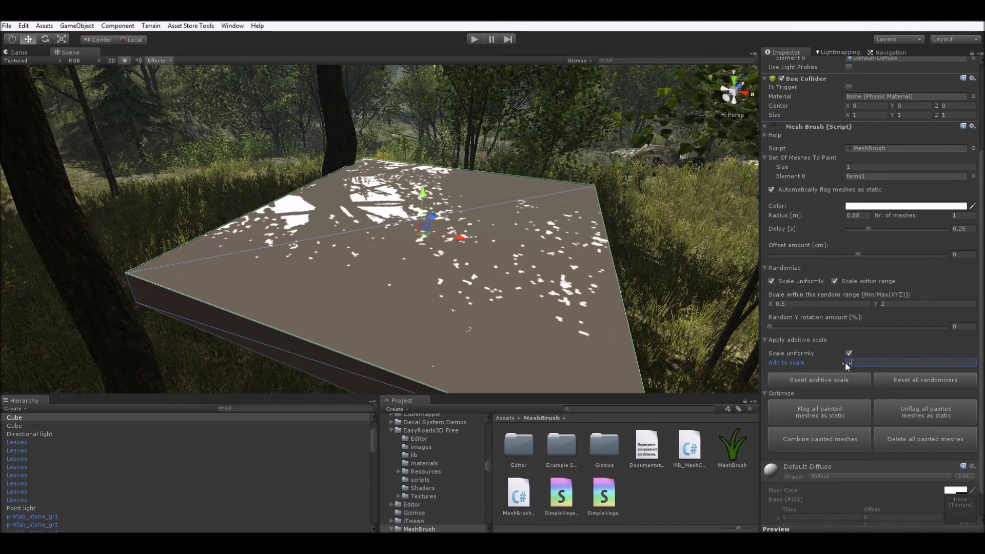
pyautogui.moveTo(845, 362); pyautogui.dragTo(809, 362)
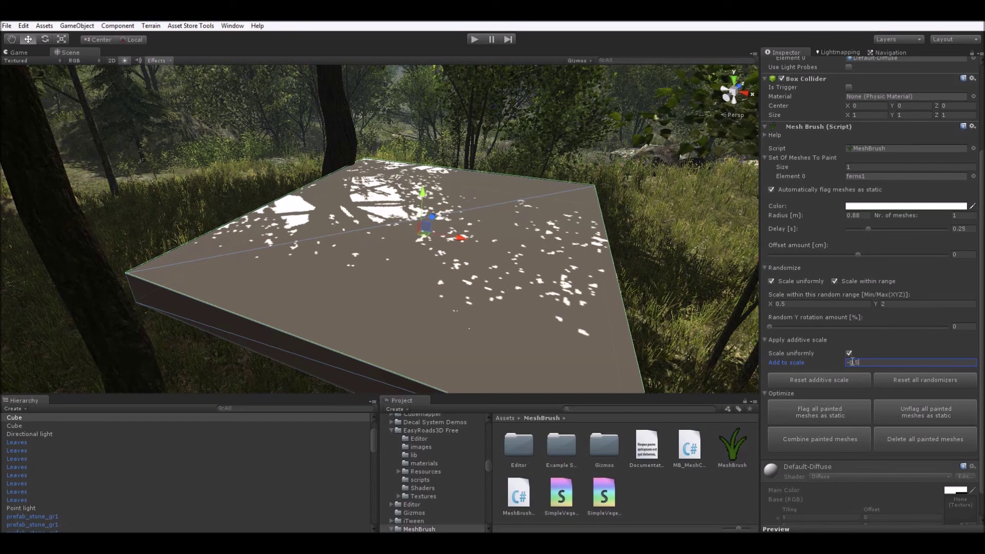
# Paint small test ferns over the cube's top and edges, then delete them all.
pyautogui.press('p')
pyautogui.press('p')
pyautogui.press('p')
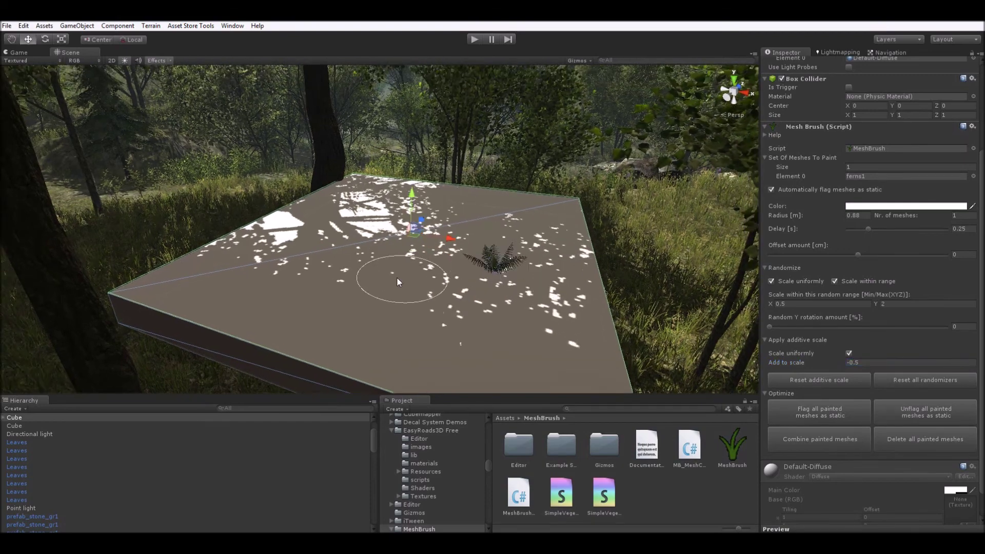
pyautogui.press('p')
pyautogui.press('p')
pyautogui.press('p')
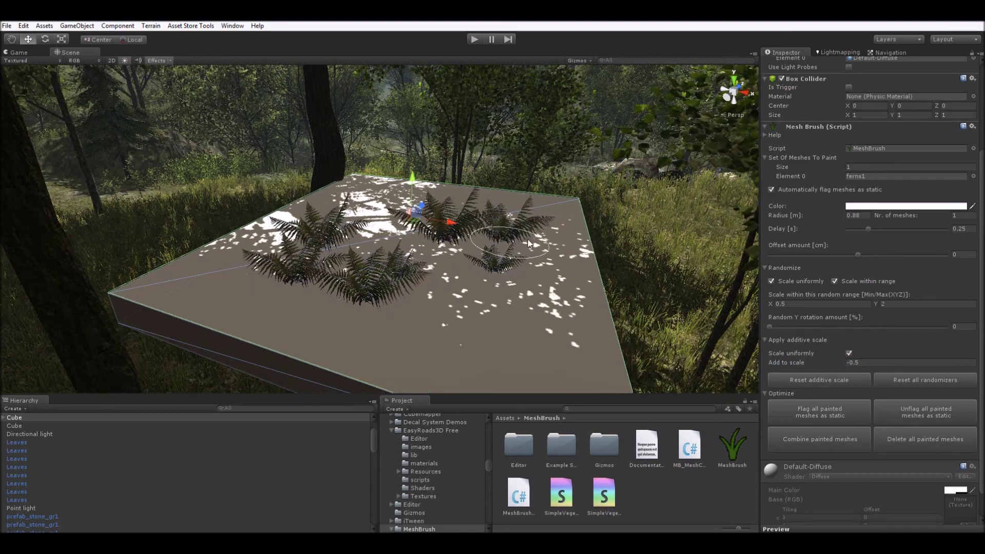
pyautogui.press('p')
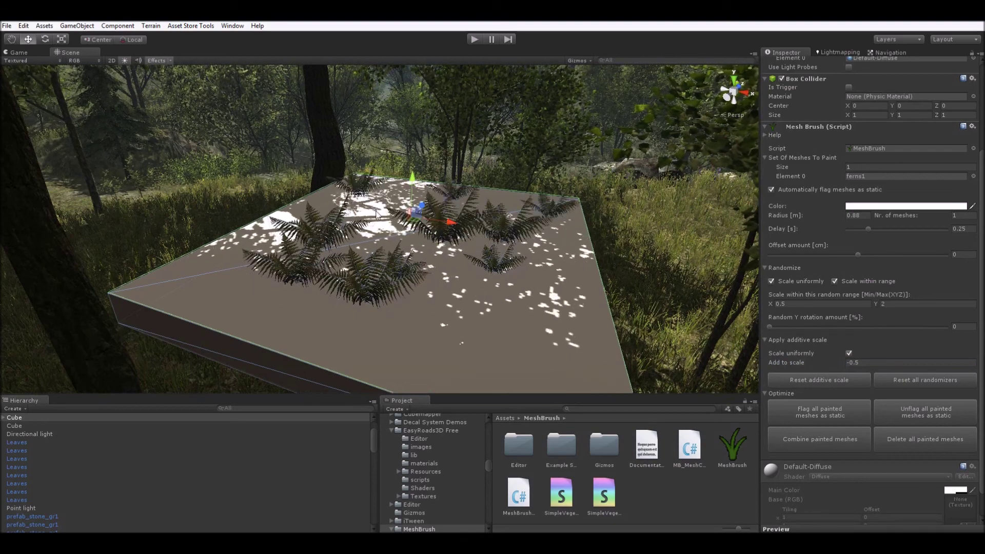
pyautogui.moveTo(490, 313); pyautogui.dragTo(512, 289, button='right')
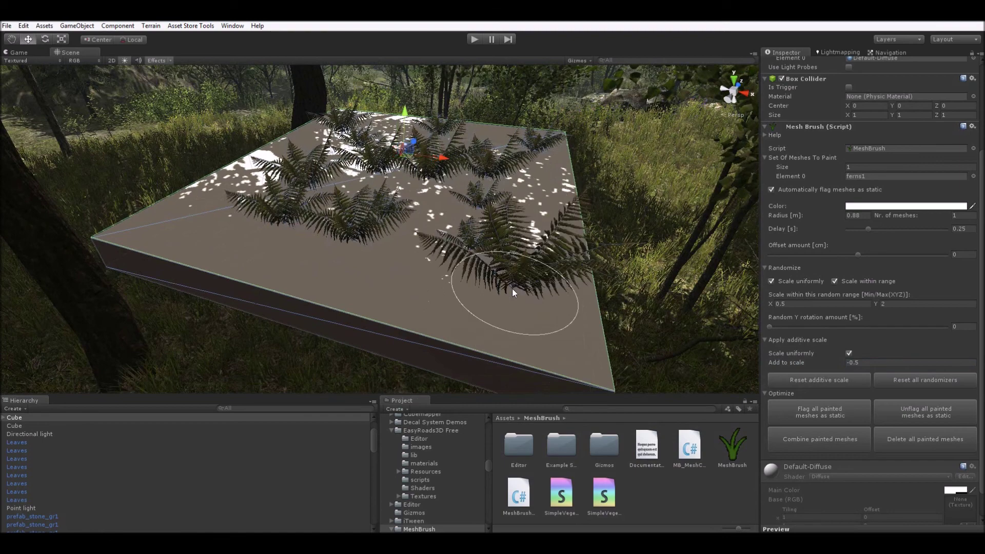
pyautogui.press('p')
pyautogui.press('p')
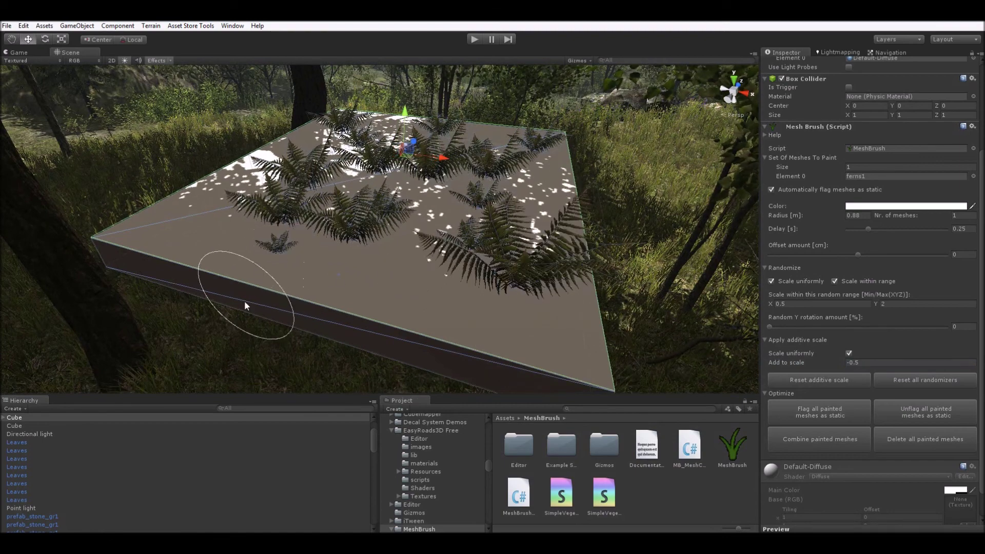
pyautogui.press('p')
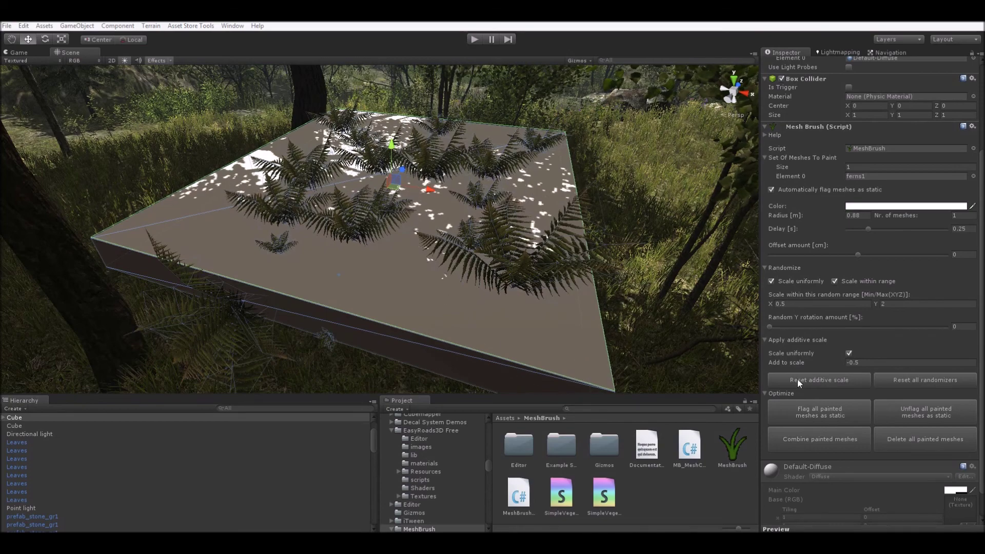
pyautogui.click(917, 439)
pyautogui.moveTo(360, 308)
pyautogui.keyDown('alt'); pyautogui.mouseDown()
pyautogui.moveTo(352, 303)
pyautogui.moveTo(462, 231)
pyautogui.moveTo(633, 185)
pyautogui.moveTo(598, 172)
pyautogui.moveTo(404, 172)
pyautogui.moveTo(306, 213)
pyautogui.moveTo(358, 193)
pyautogui.mouseUp(); pyautogui.keyUp('alt')
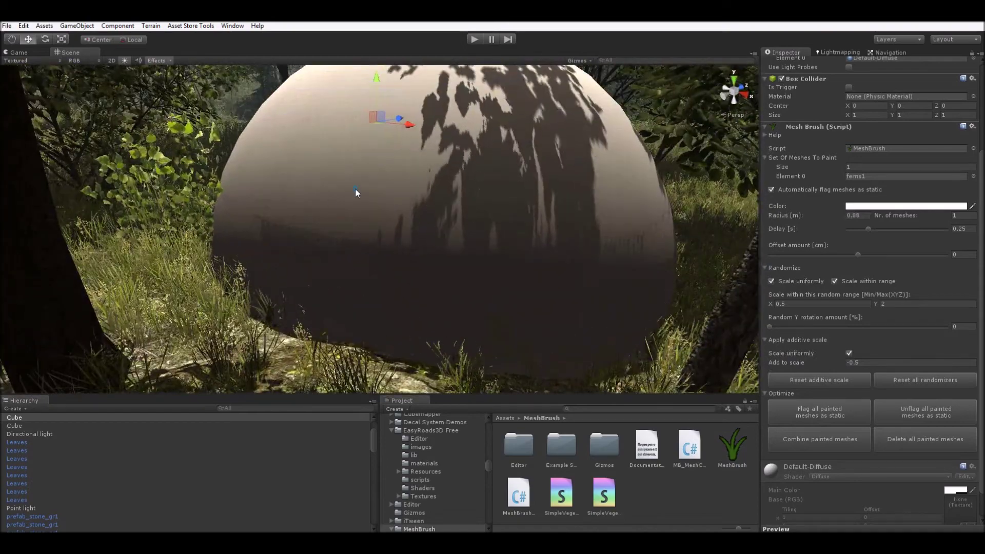
# Select and frame the Sphere, choose Paint meshes on selected GameObject, and answer No thanks to adding a collider.
pyautogui.click(359, 235)
pyautogui.press('f')
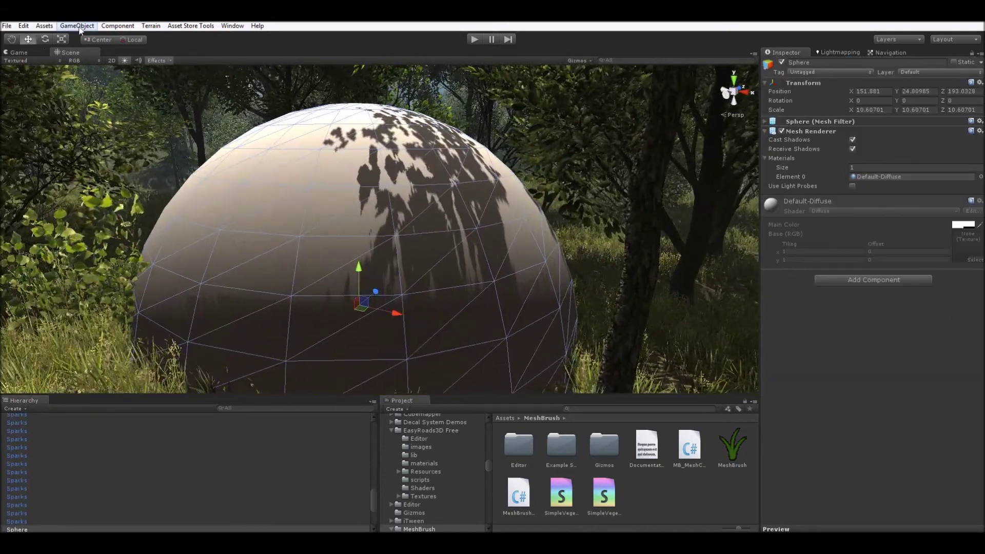
pyautogui.click(78, 26)
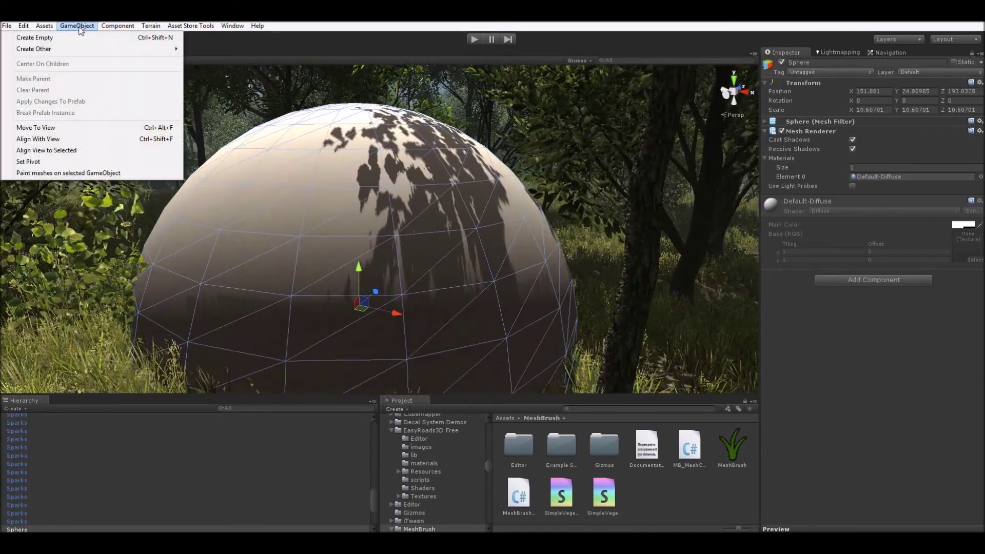
pyautogui.click(50, 174)
pyautogui.moveTo(426, 236); pyautogui.dragTo(599, 243)
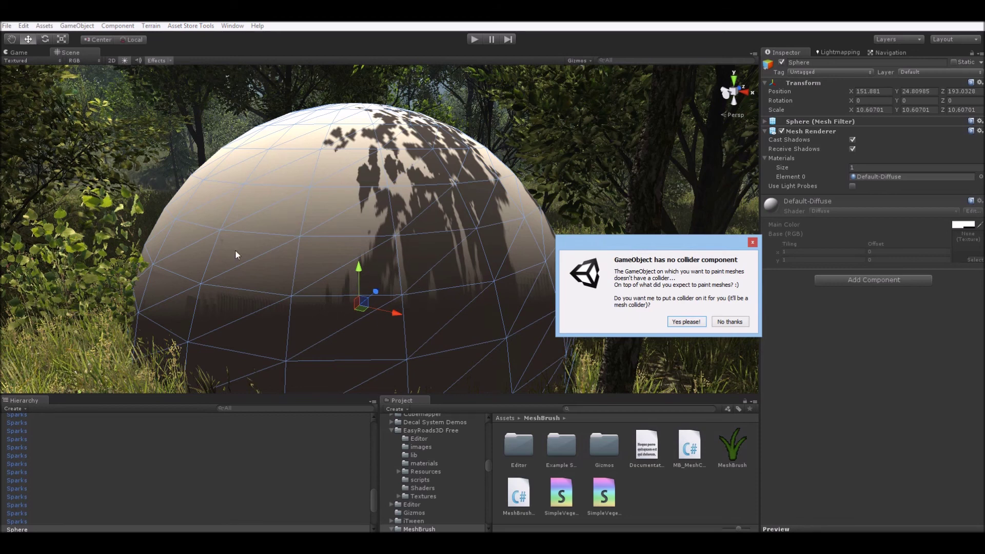
pyautogui.moveTo(606, 242); pyautogui.dragTo(646, 207)
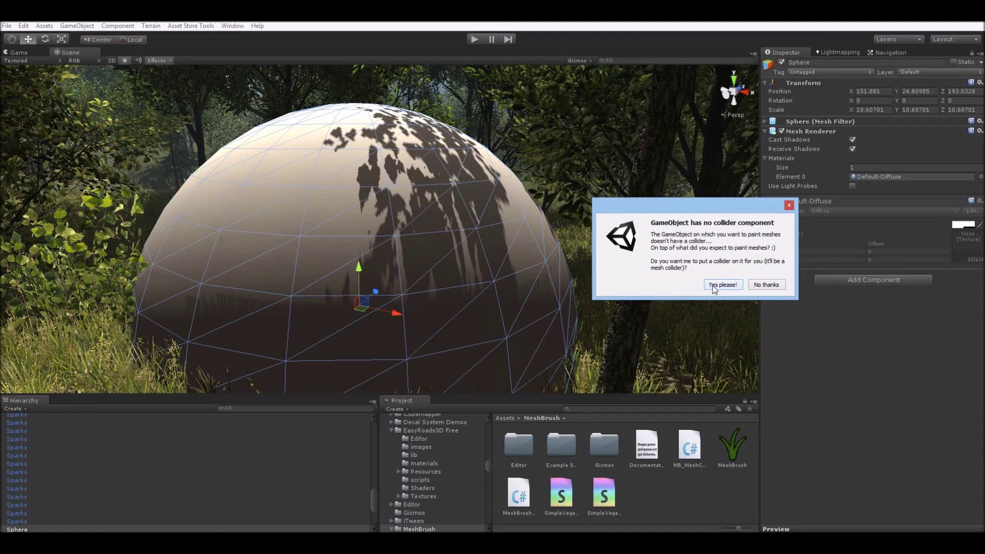
pyautogui.click(765, 285)
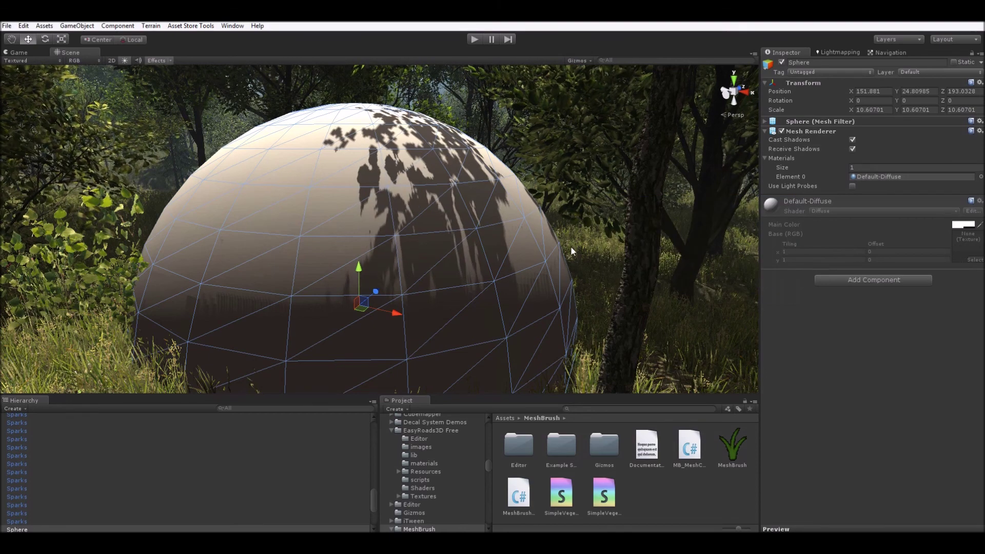
# Add a Sphere Collider (radius 0.5) to the Sphere from Component > Physics.
pyautogui.click(91, 29)
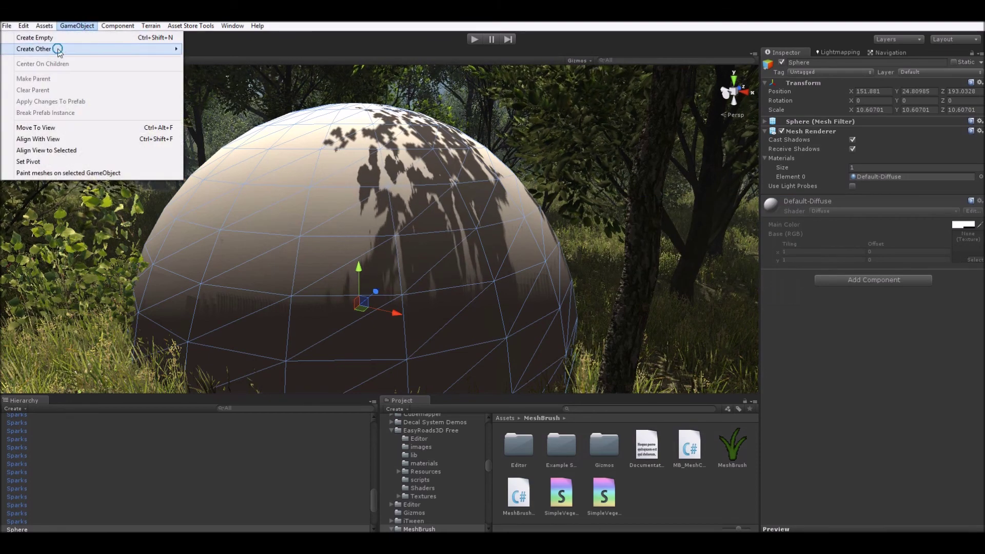
pyautogui.moveTo(152, 53)
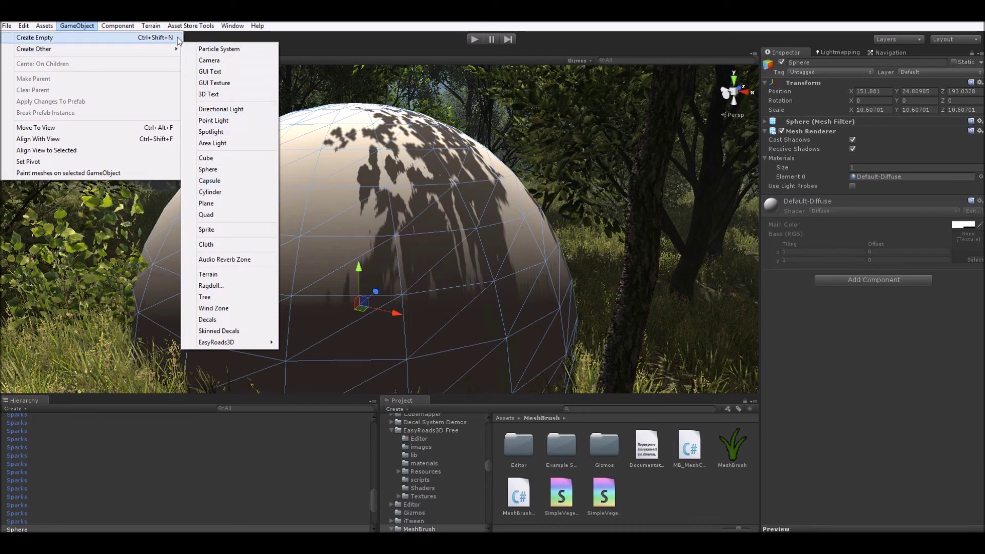
pyautogui.moveTo(118, 27)
pyautogui.moveTo(128, 72)
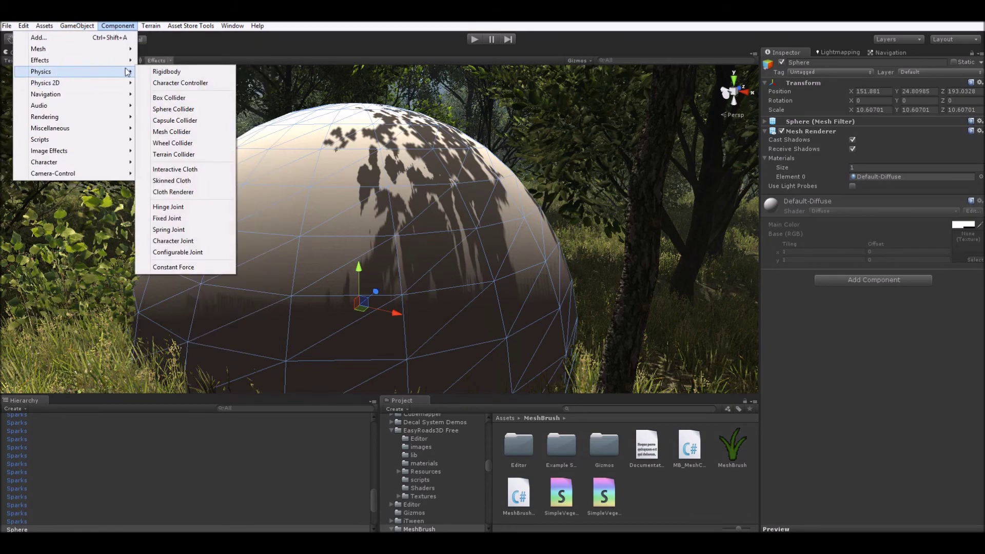
pyautogui.click(183, 109)
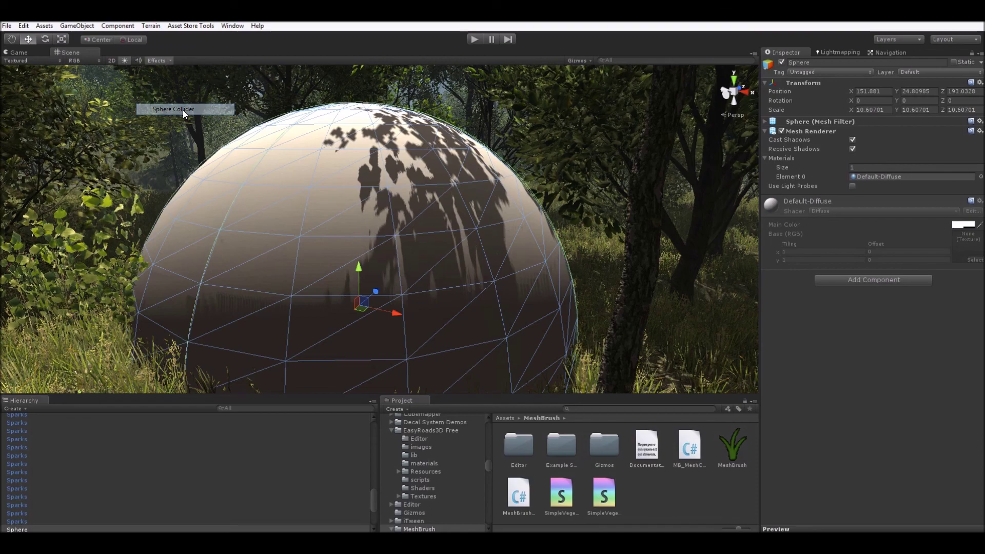
pyautogui.moveTo(268, 213); pyautogui.dragTo(208, 134, button='right')
pyautogui.click(77, 26)
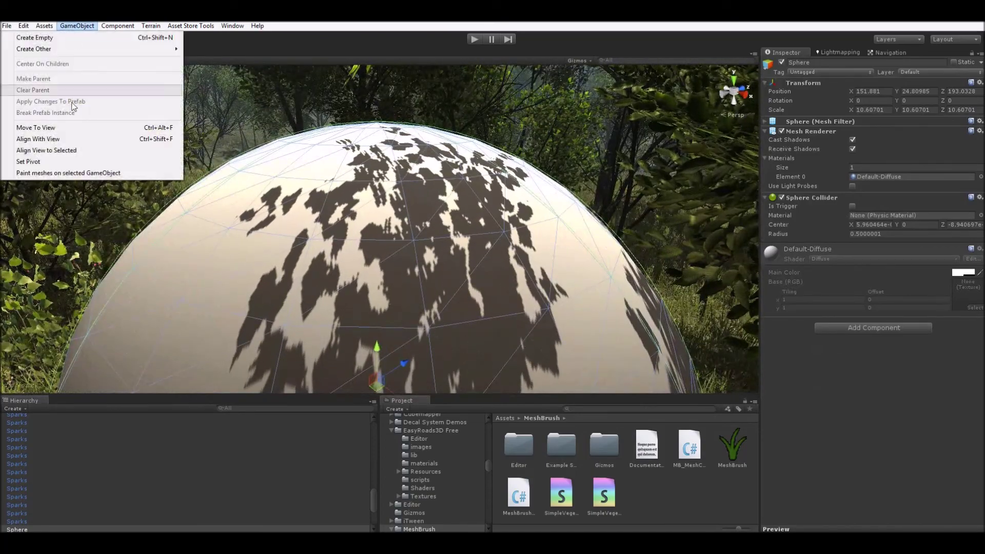
# Attach a Mesh Brush to the Sphere with 2 mesh slots: ferns1 and grass2.
pyautogui.click(75, 173)
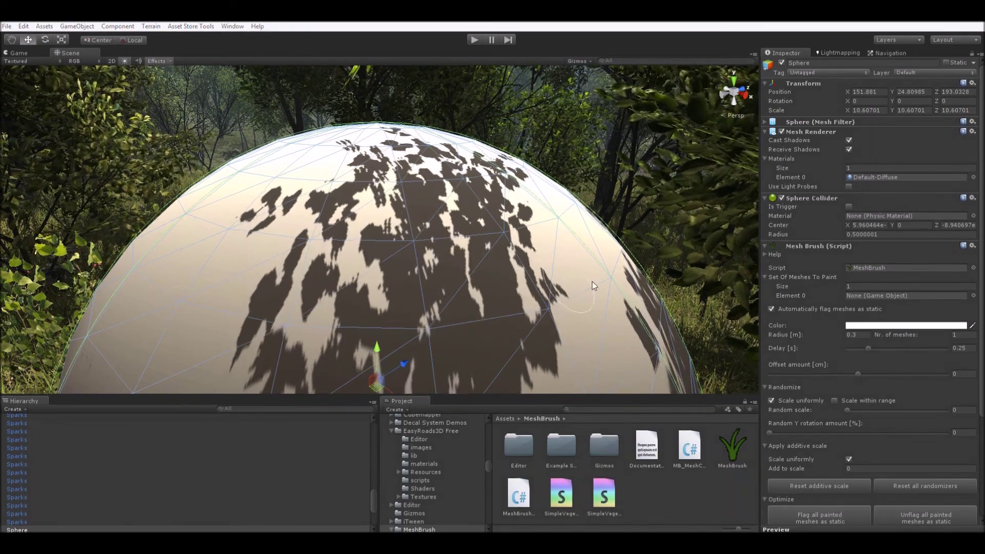
pyautogui.click(862, 287)
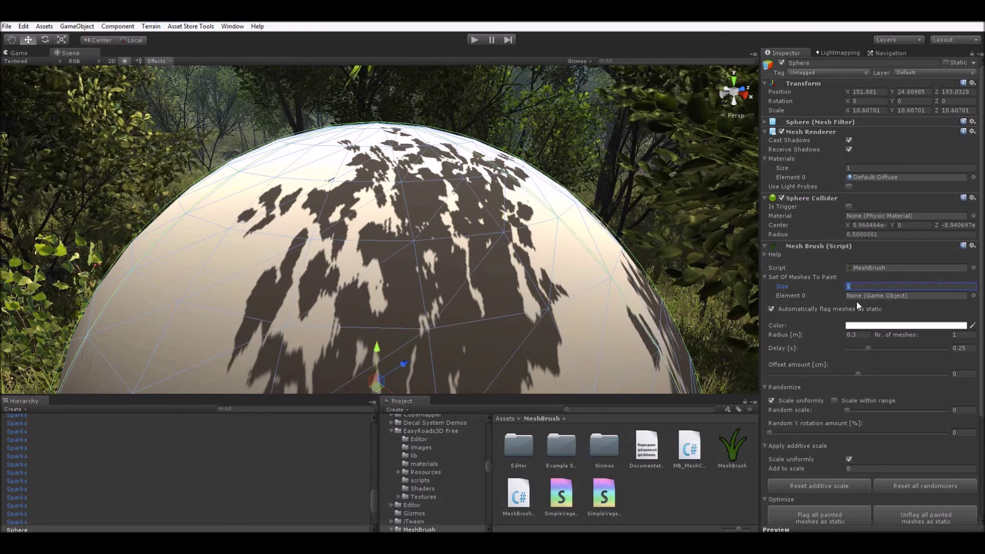
pyautogui.write('2')
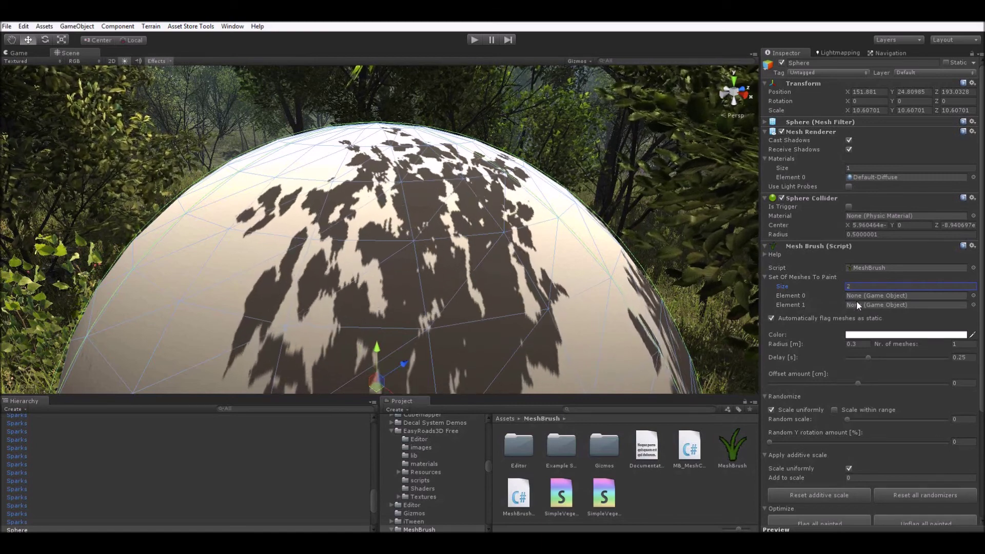
pyautogui.click(974, 296)
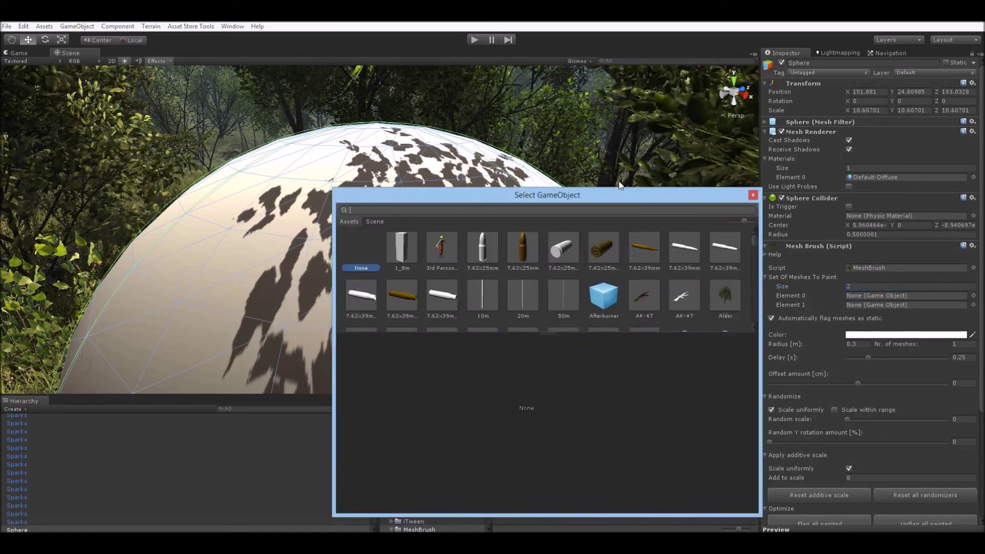
pyautogui.write('fern')
pyautogui.doubleClick(517, 246)
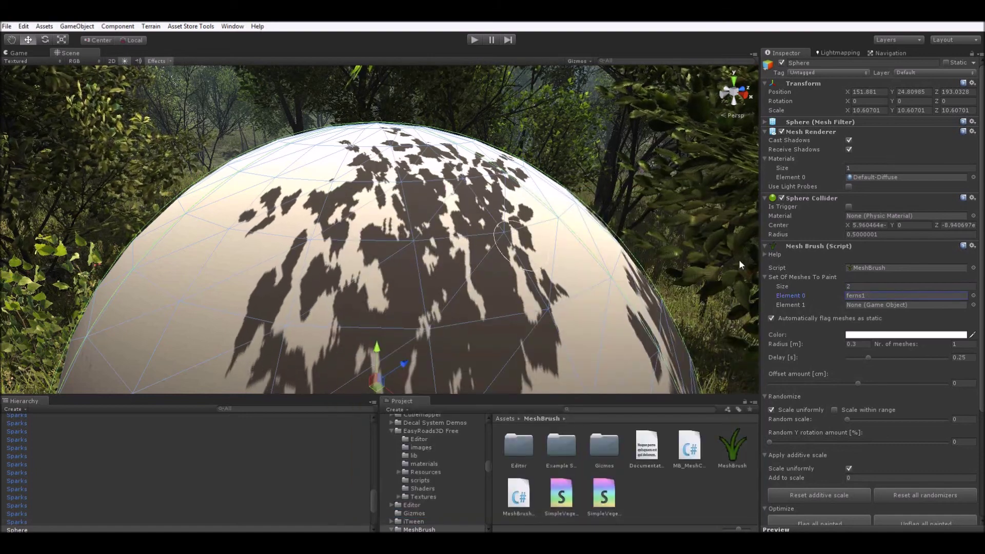
pyautogui.click(974, 305)
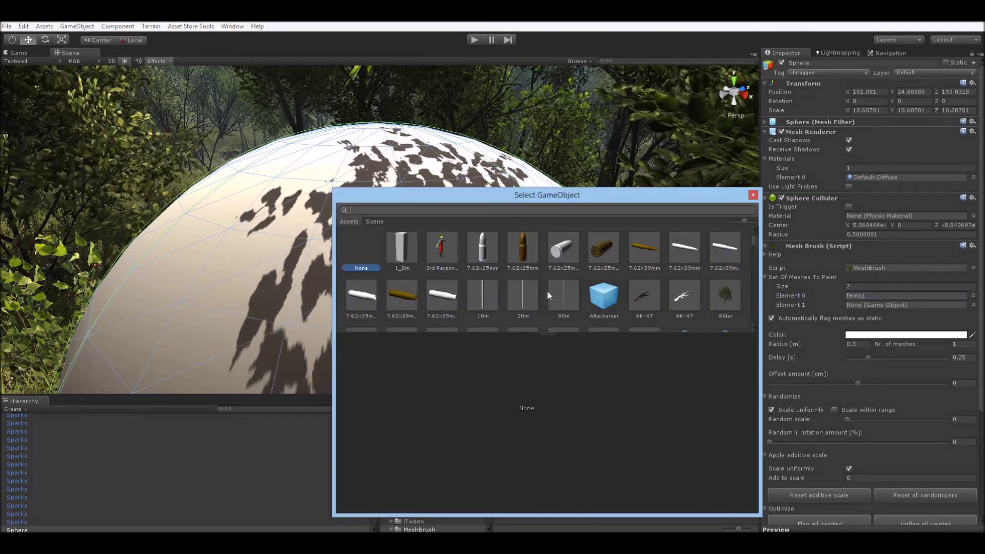
pyautogui.write('grass')
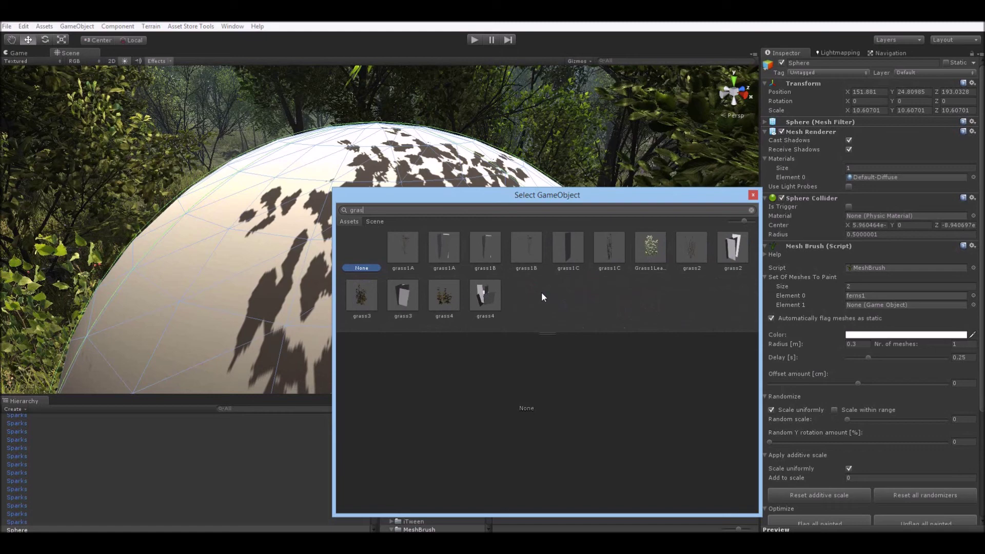
pyautogui.doubleClick(688, 243)
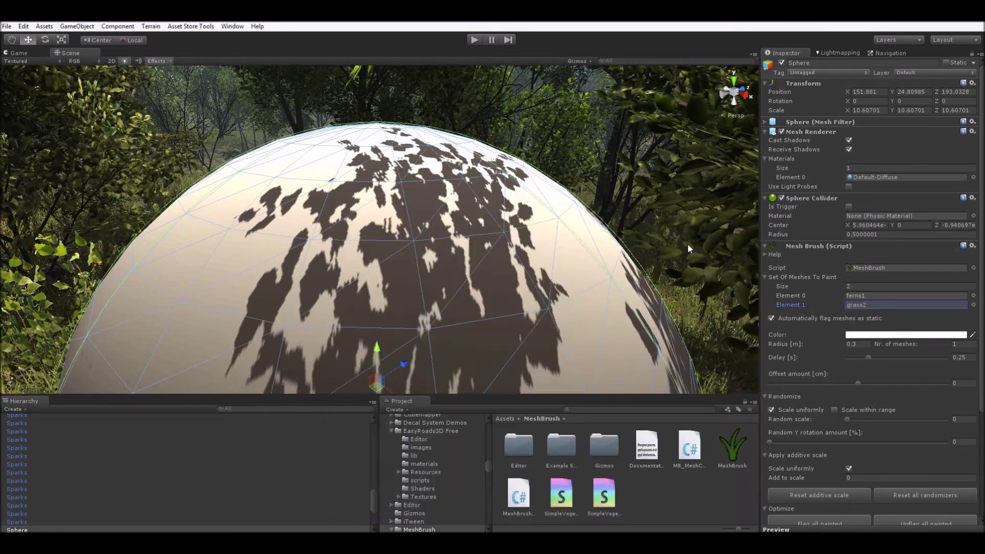
# Set Nr. of meshes to 6, drop Scattering to 0, then raise it to about 55%.
pyautogui.scroll(-5, 869, 293)
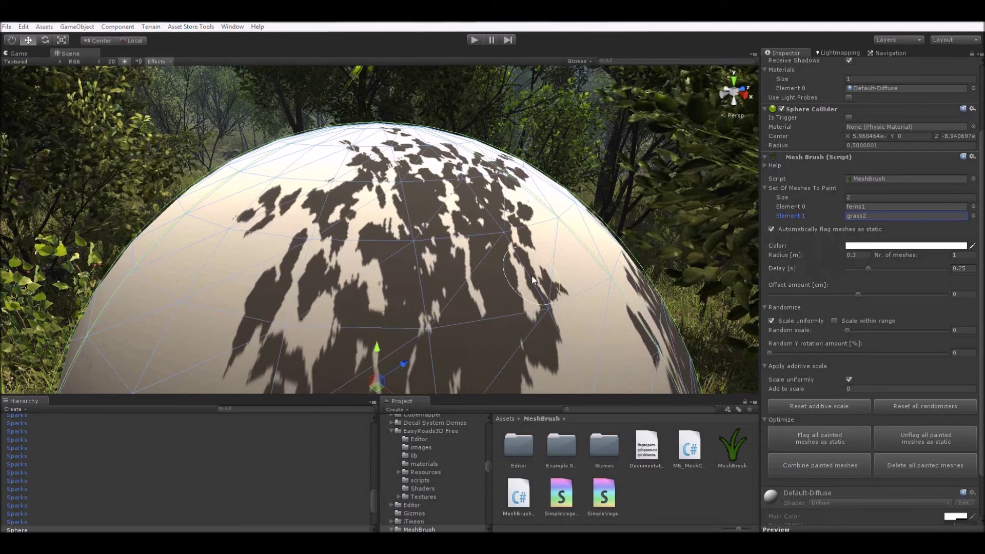
pyautogui.click(958, 256)
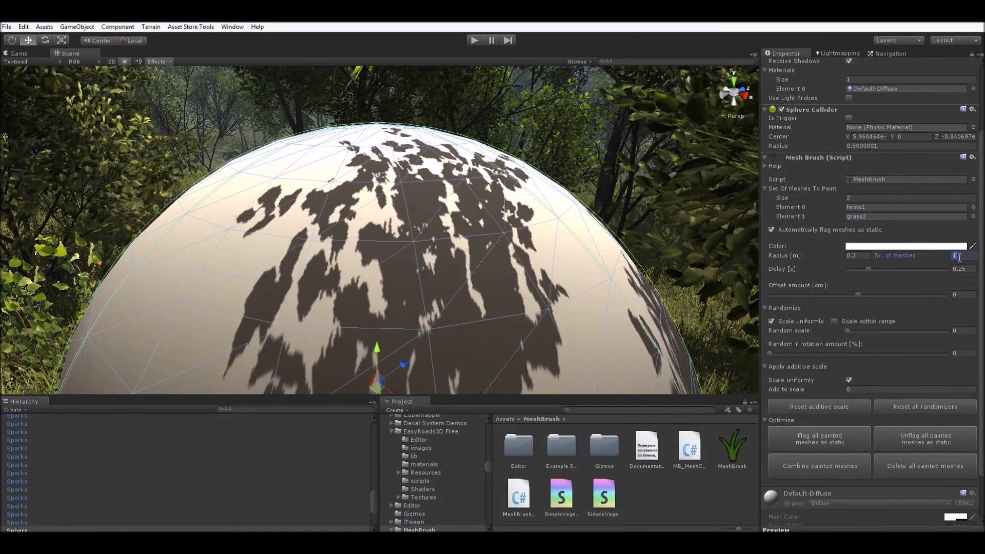
pyautogui.press('BackSpace')
pyautogui.write('6')
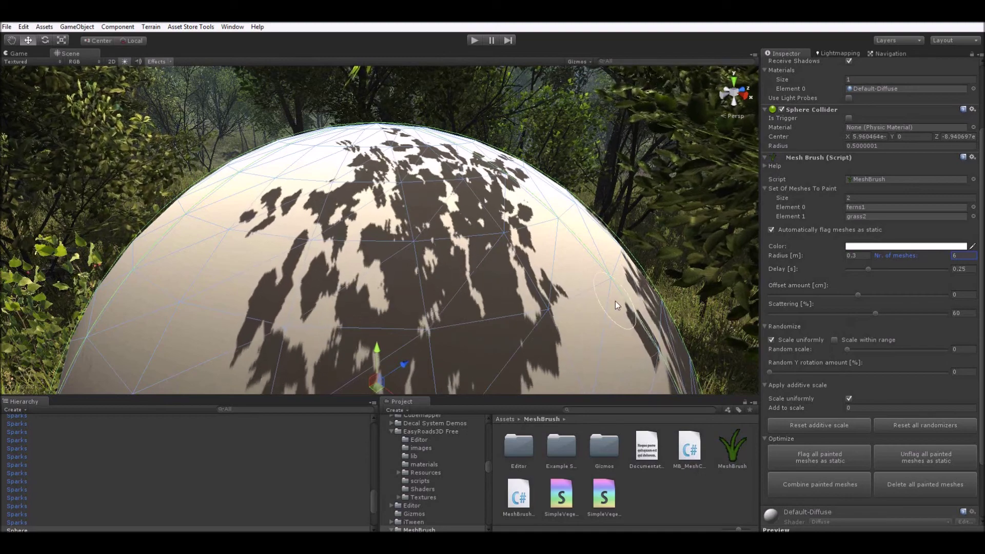
pyautogui.moveTo(875, 314); pyautogui.dragTo(639, 310)
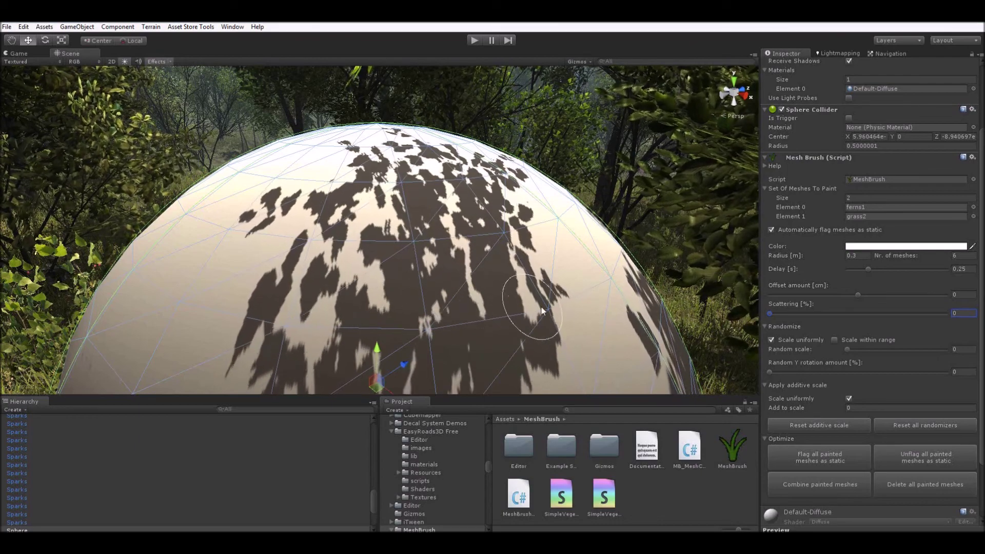
pyautogui.moveTo(772, 316); pyautogui.dragTo(897, 312)
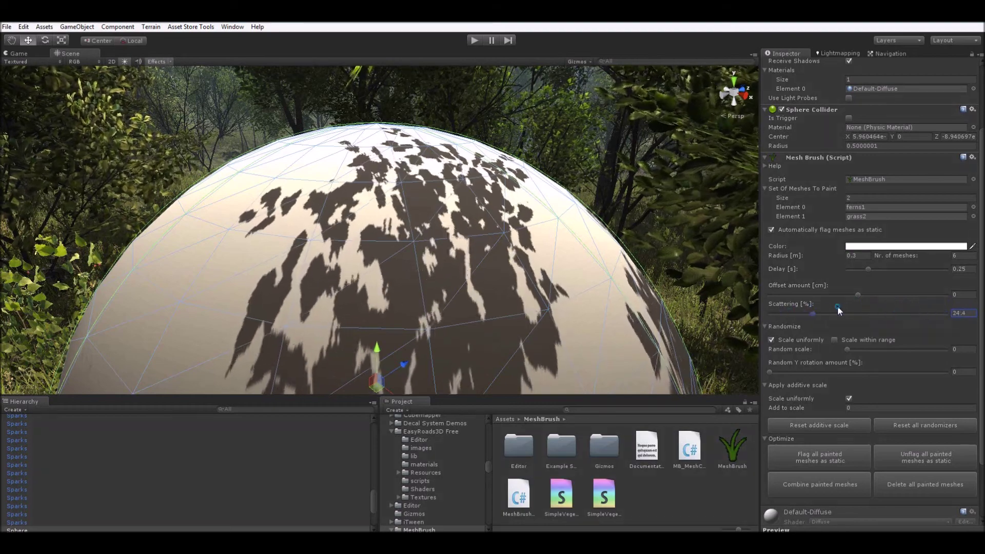